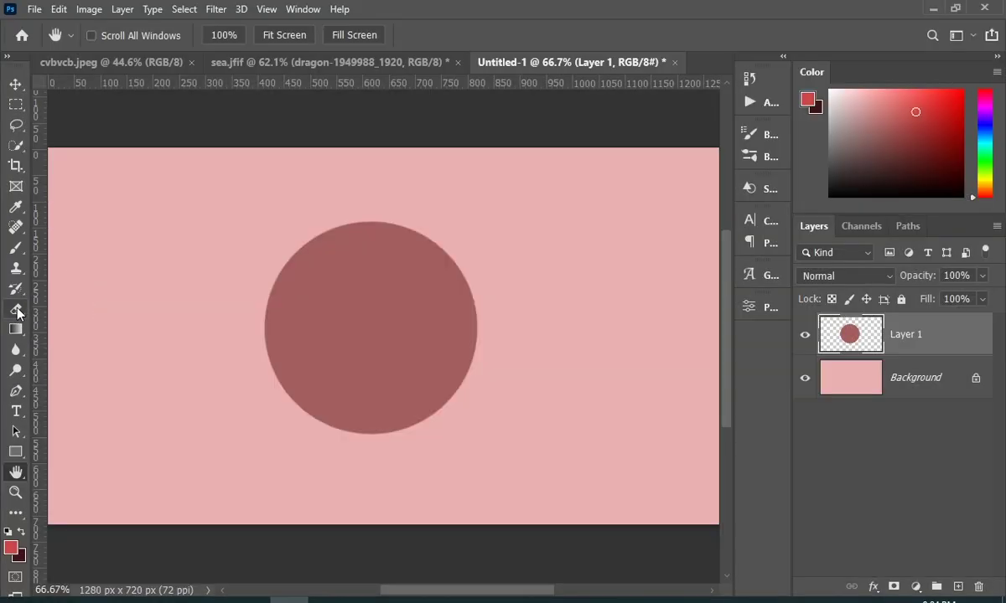
Erase the top of the dark circle on Layer 1, undoing an extra erasure across its bottom.
click(16, 307)
mouse_move(267, 240)
mouse_down()
mouse_move(479, 239)
mouse_move(388, 235)
mouse_up()
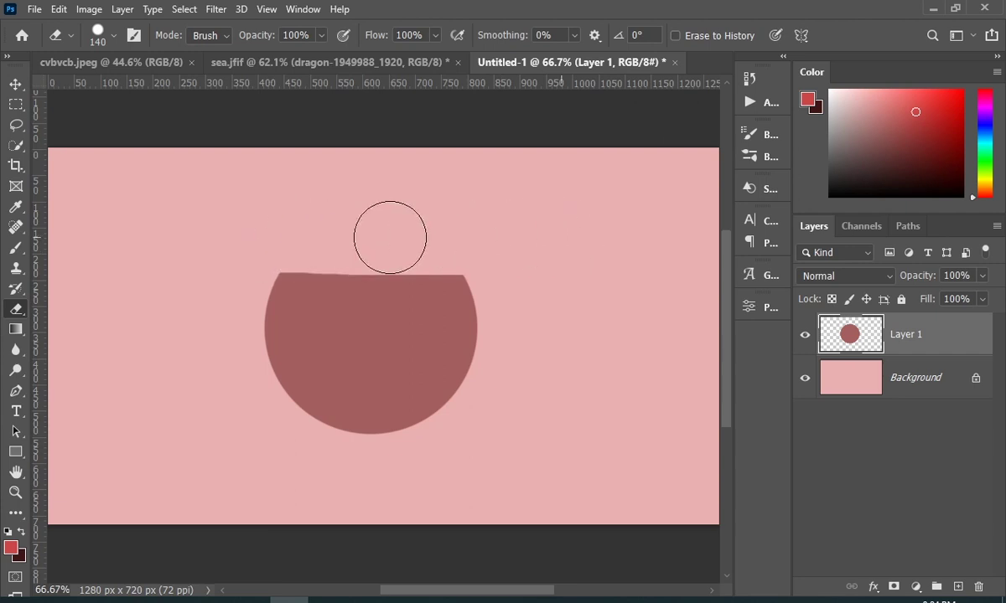
mouse_move(231, 444)
mouse_down()
mouse_move(517, 436)
mouse_move(254, 432)
mouse_up()
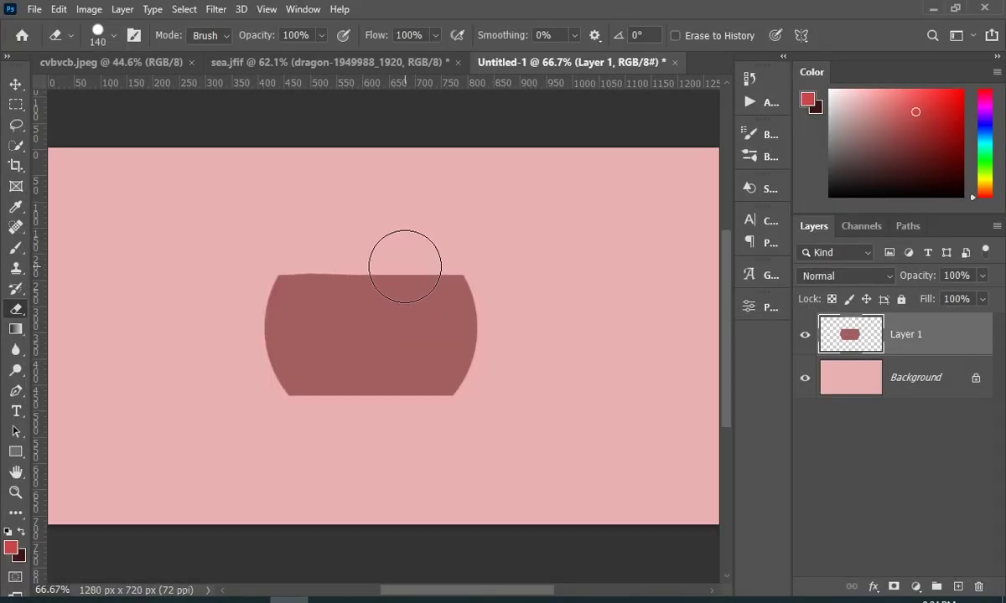
key(h)
key(ctrl+z)
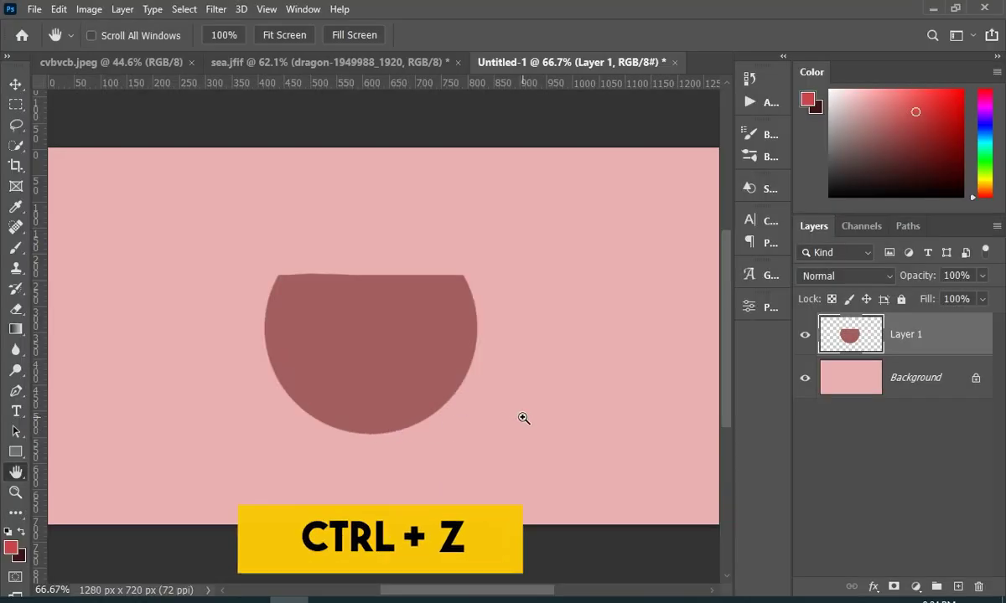
Undo the remaining top erasure so the dark circle on Layer 1 is whole again.
key(ctrl+z)
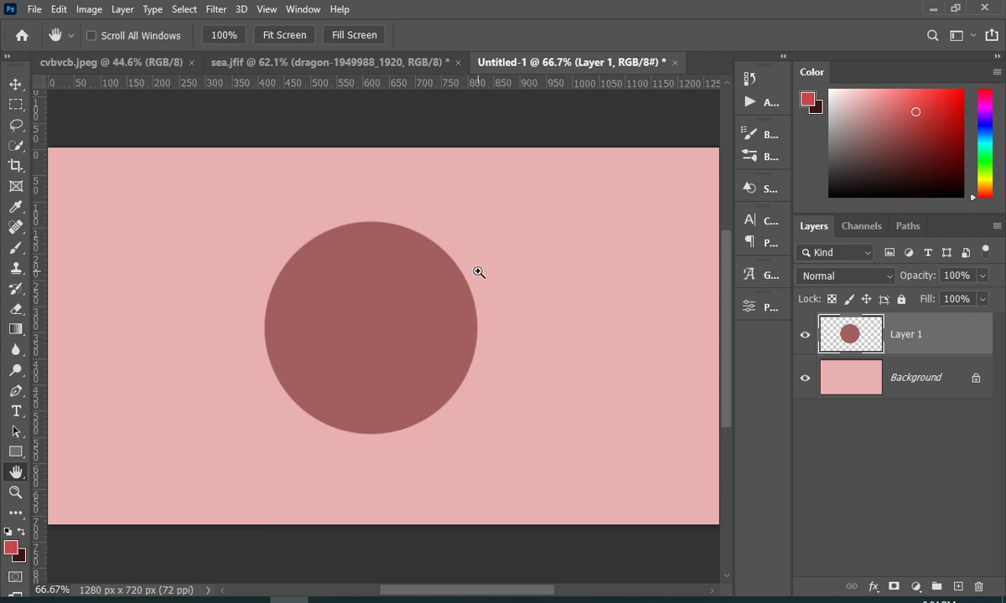
key(ctrl+shift+z)
key(ctrl+shift+z)
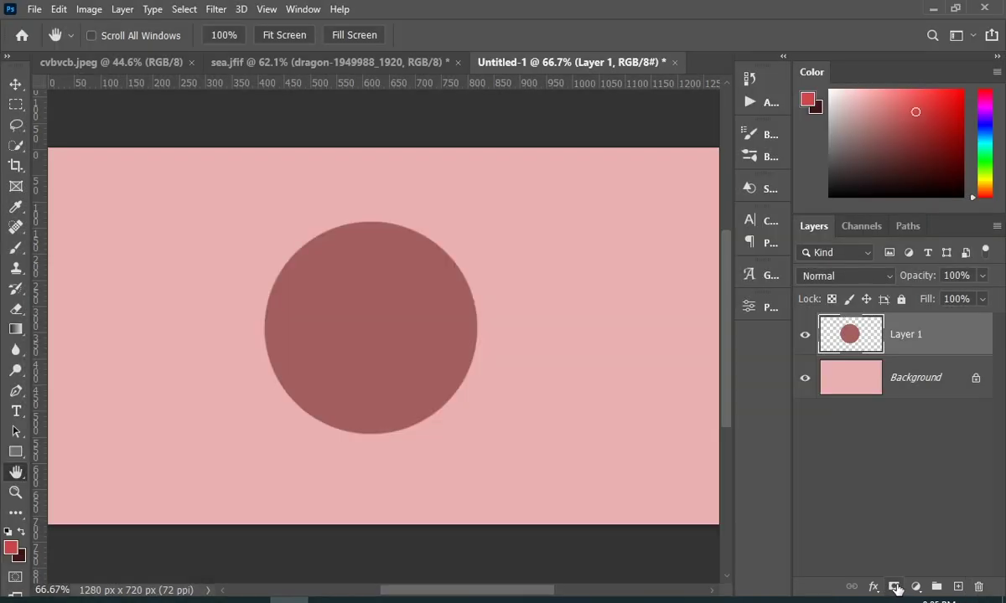
Add a white layer mask to Layer 1 and ready the Brush with black as foreground.
click(895, 588)
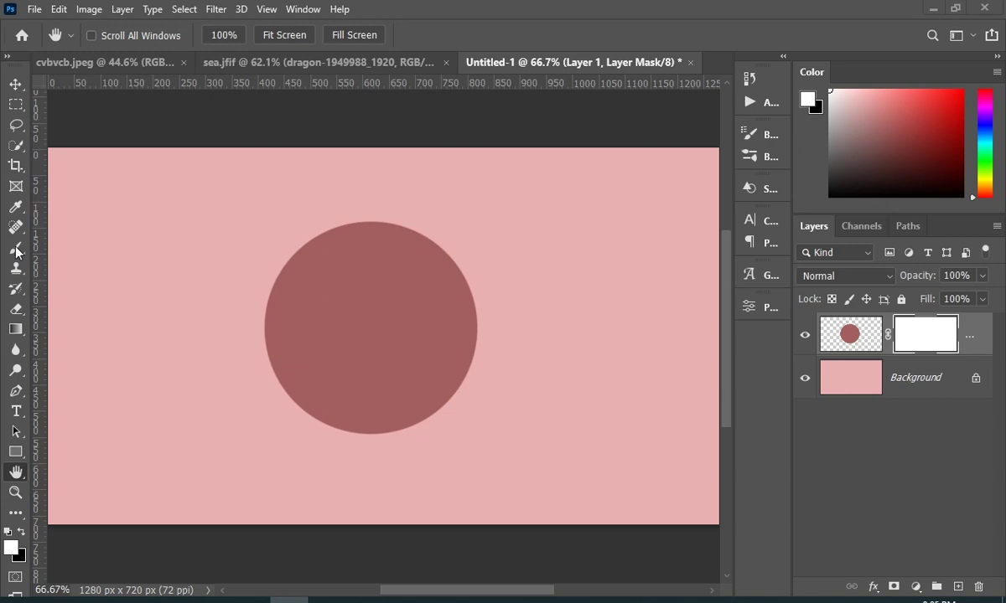
click(16, 249)
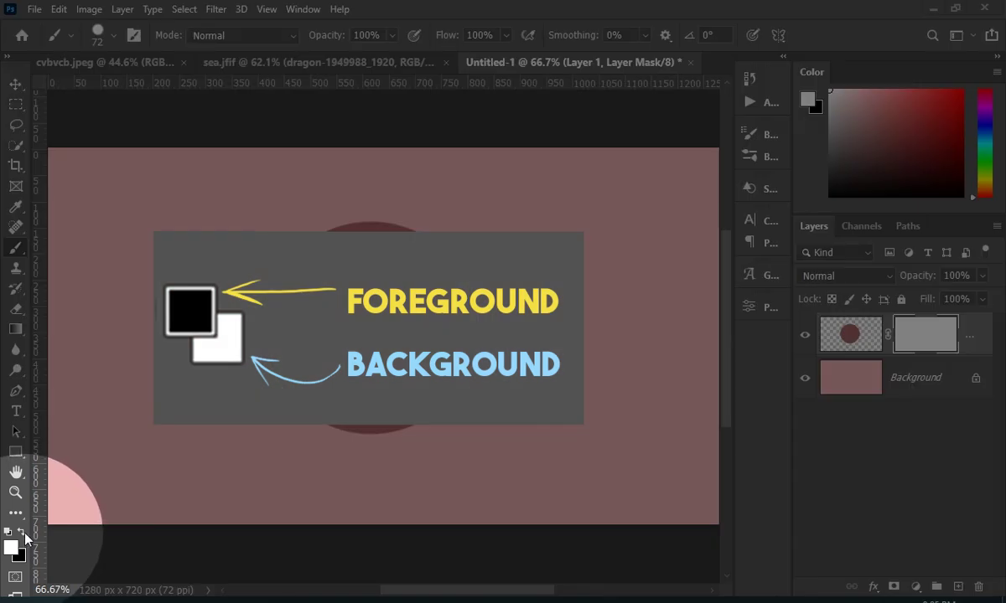
click(21, 532)
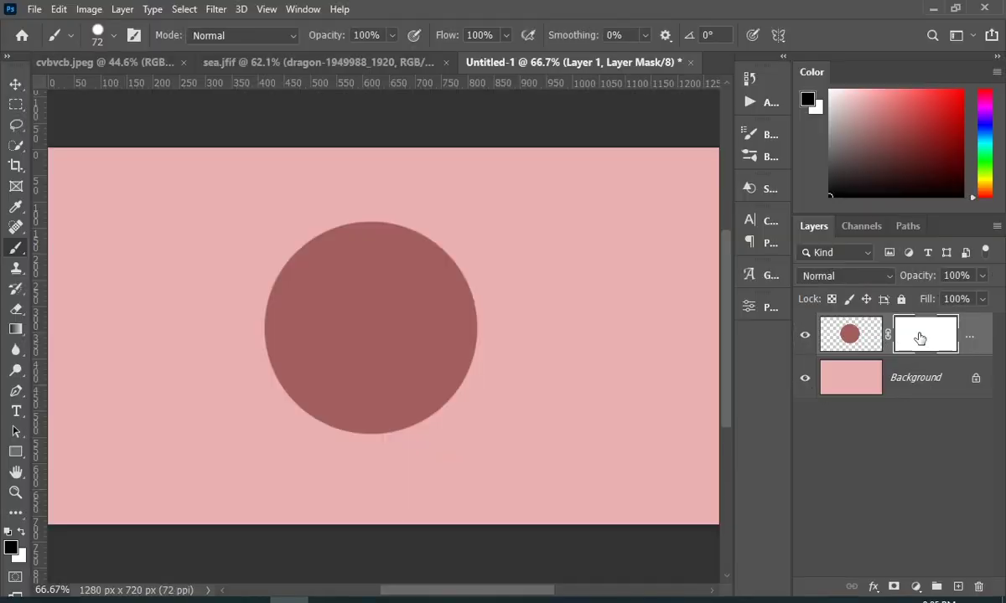
Paint black on the mask to hide the circle's top, then white to restore its bottom.
mouse_move(397, 422)
mouse_down()
mouse_move(276, 431)
mouse_move(507, 421)
mouse_move(258, 417)
mouse_move(508, 402)
mouse_up()
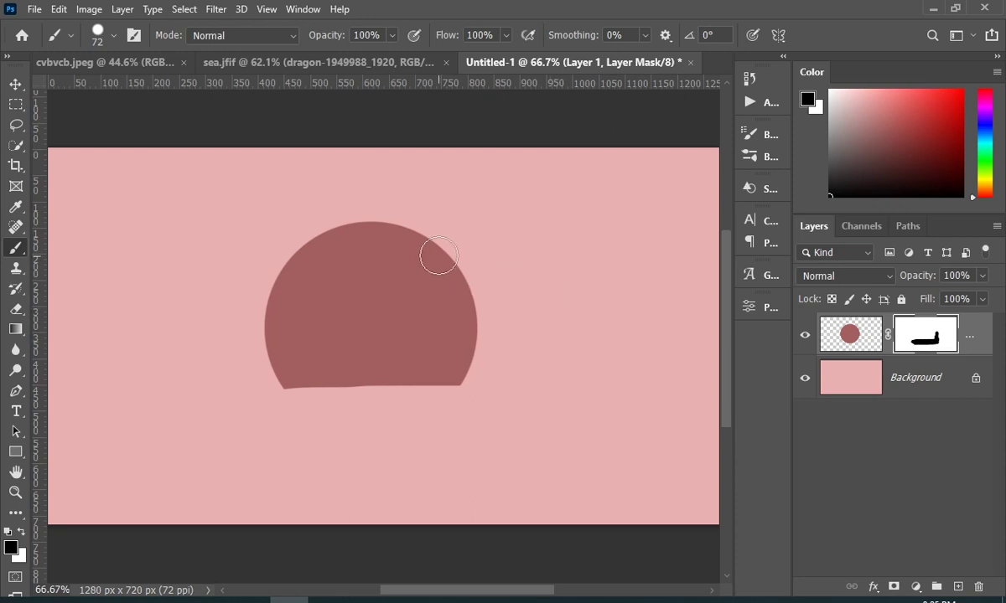
mouse_move(438, 256)
mouse_down()
mouse_move(262, 255)
mouse_move(423, 241)
mouse_move(262, 231)
mouse_up()
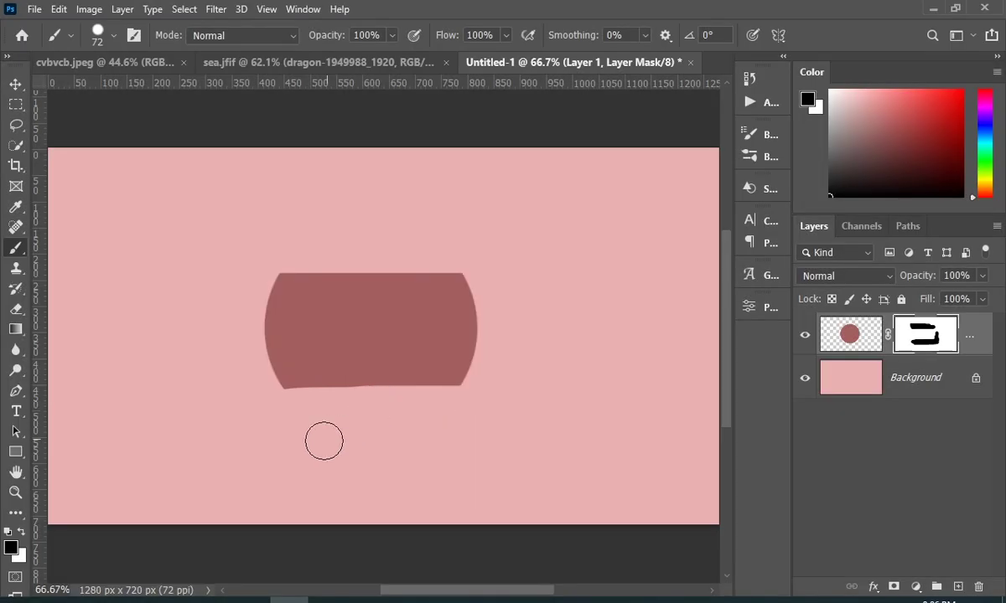
click(22, 533)
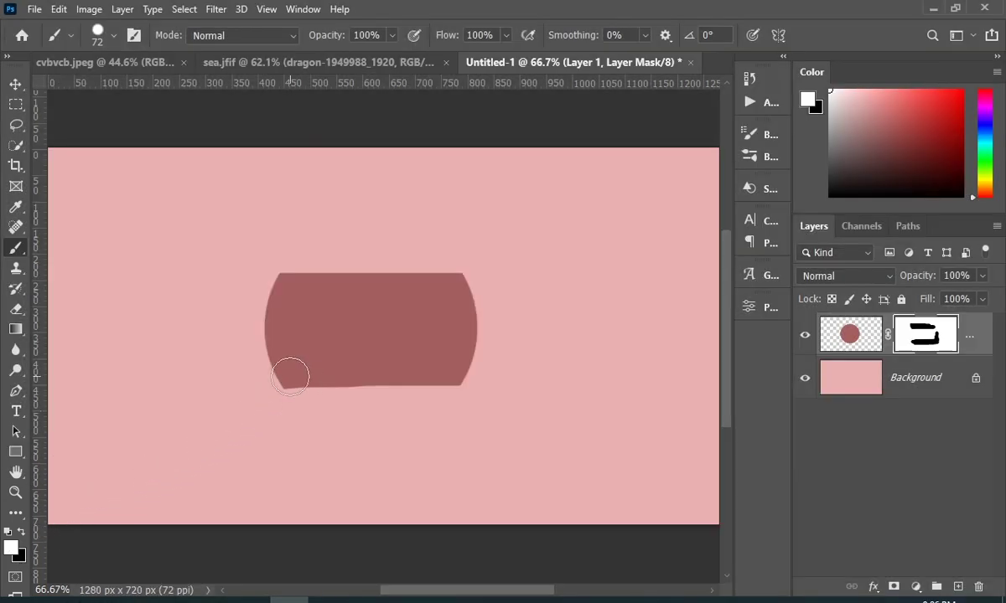
mouse_move(322, 391)
mouse_down()
mouse_move(471, 398)
mouse_move(249, 424)
mouse_move(397, 429)
mouse_up()
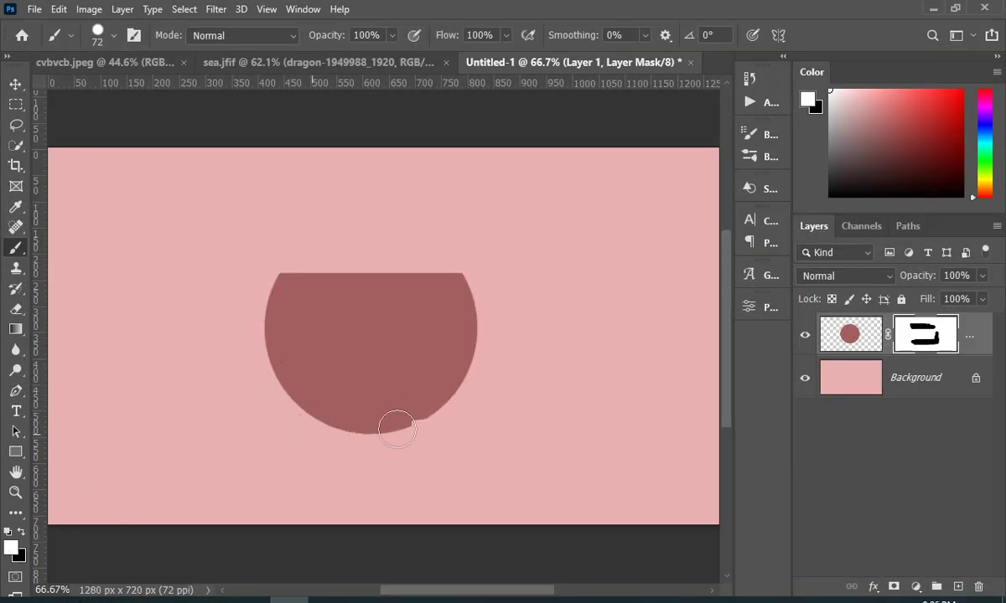
With a 177 px black brush, hide the circle's lower part on the mask, leaving a band.
click(21, 531)
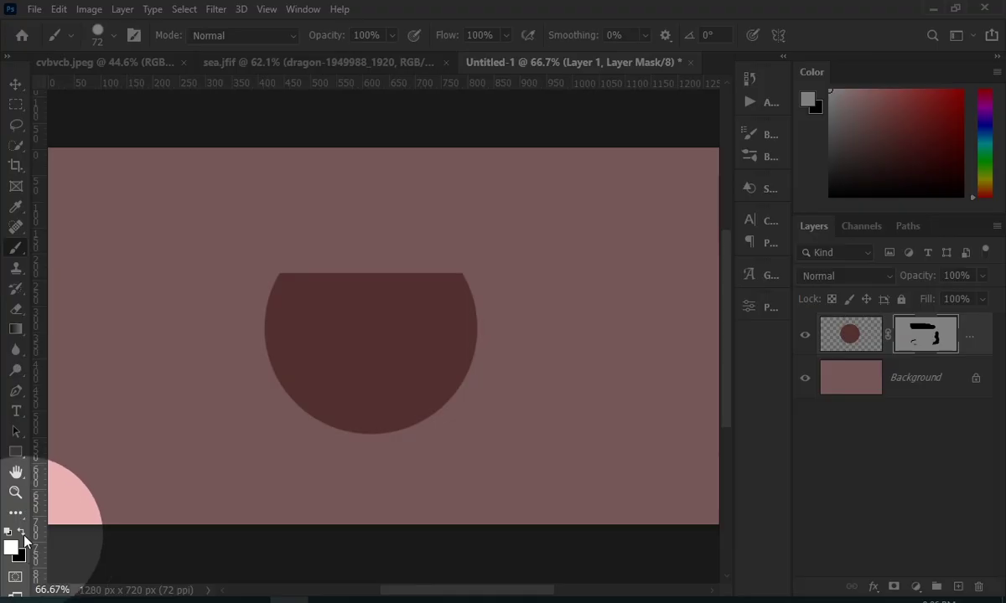
alt+right_click(310, 394)
mouse_move(265, 355)
mouse_down()
mouse_move(557, 336)
mouse_move(218, 421)
mouse_move(336, 400)
mouse_up()
click(936, 351)
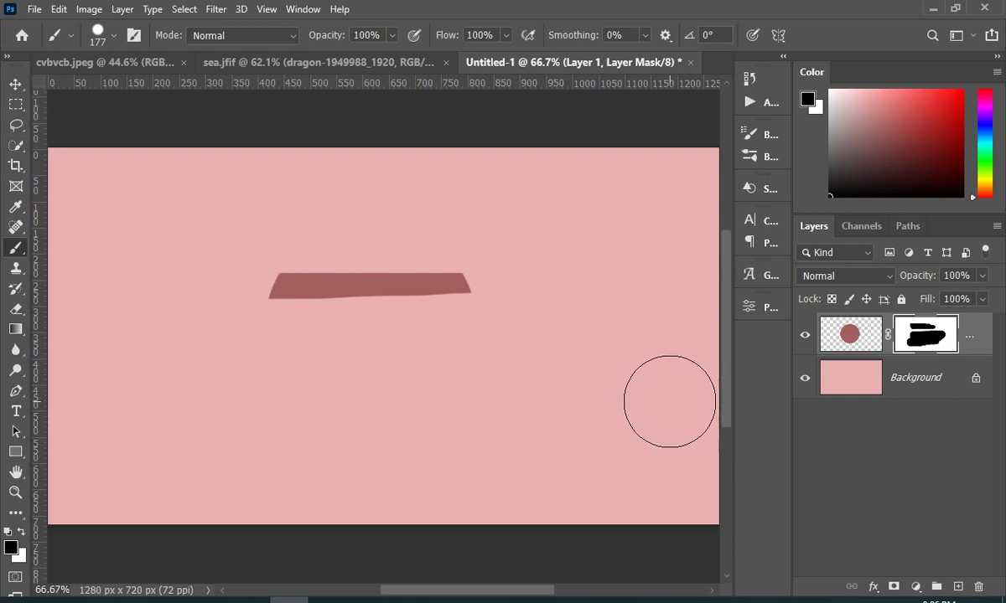
Paint white on the mask to reveal the circle below the band again.
click(21, 533)
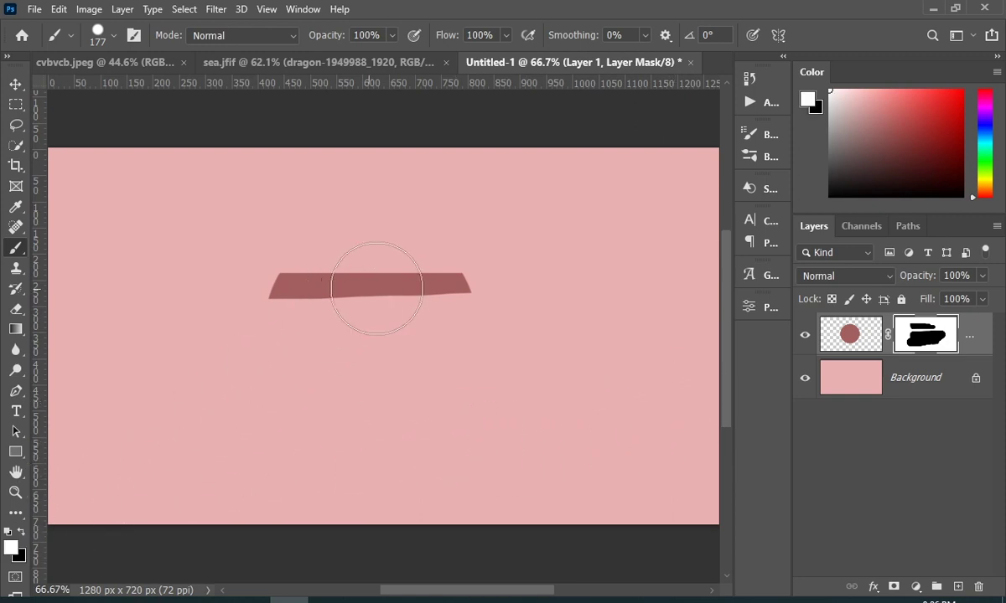
click(341, 329)
mouse_move(392, 327)
mouse_down()
mouse_move(447, 328)
mouse_move(272, 349)
mouse_move(286, 335)
mouse_move(277, 340)
mouse_move(396, 419)
mouse_move(472, 281)
mouse_move(350, 220)
mouse_move(198, 273)
mouse_move(361, 296)
mouse_move(393, 276)
mouse_up()
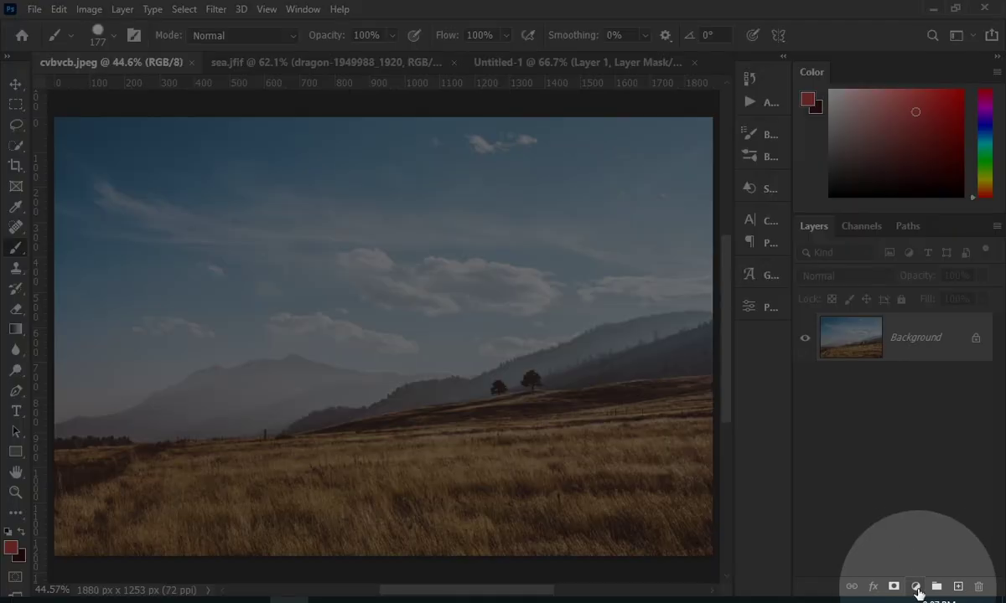
Add an Exposure adjustment layer at about -2.76 to darken the whole landscape.
click(917, 589)
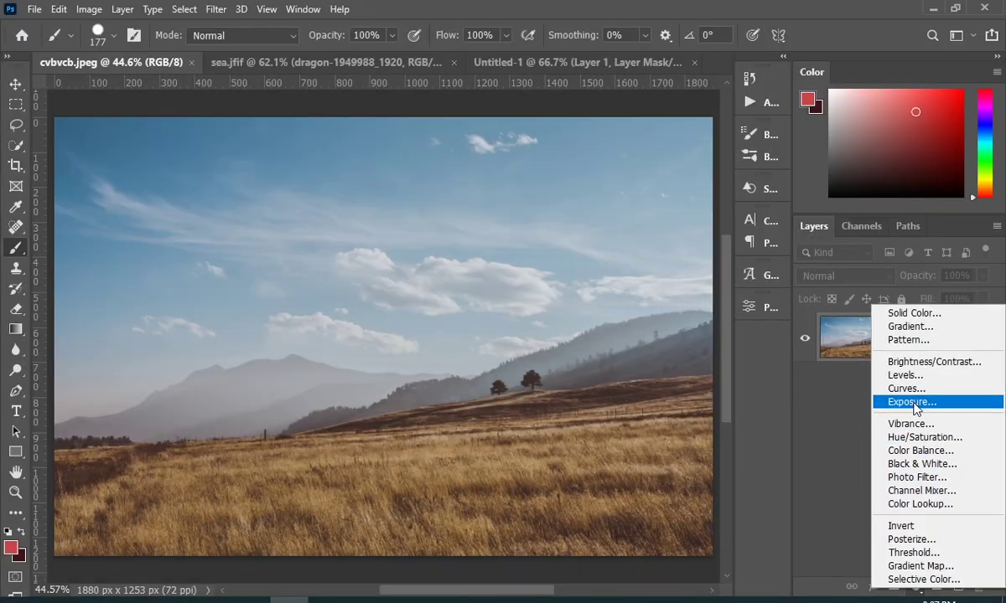
click(912, 404)
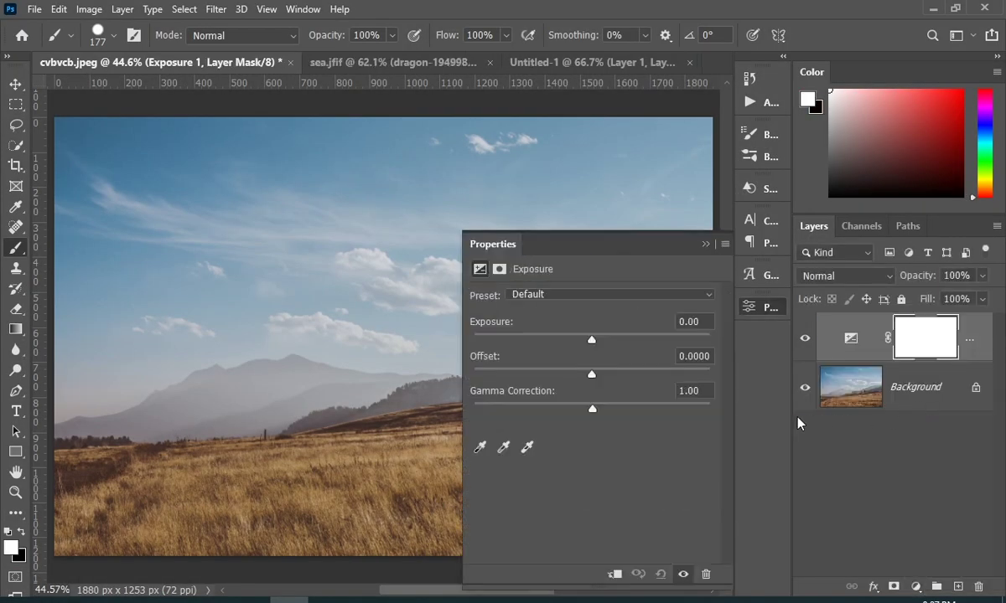
drag(592, 339, 542, 339)
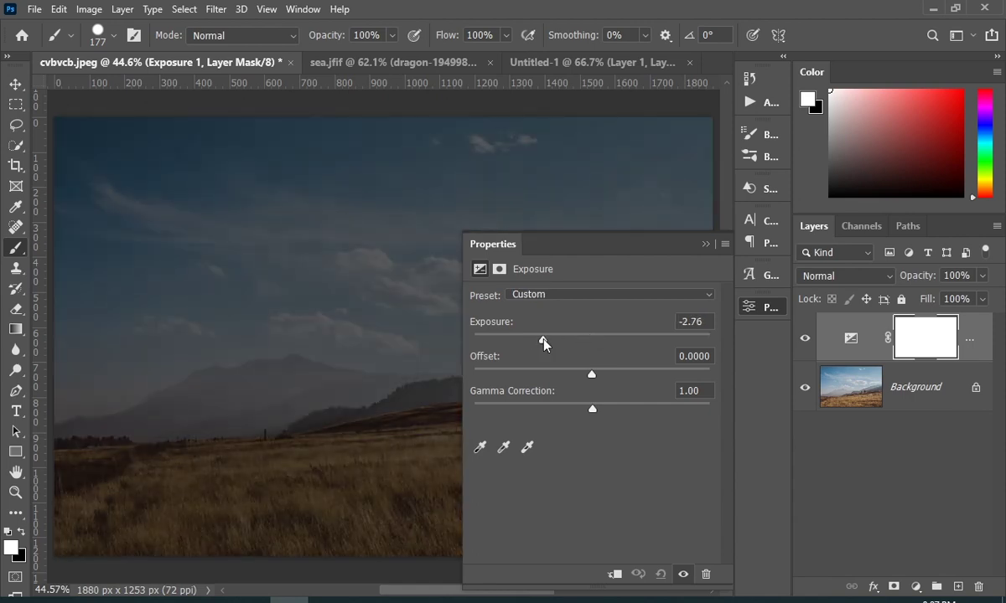
click(704, 244)
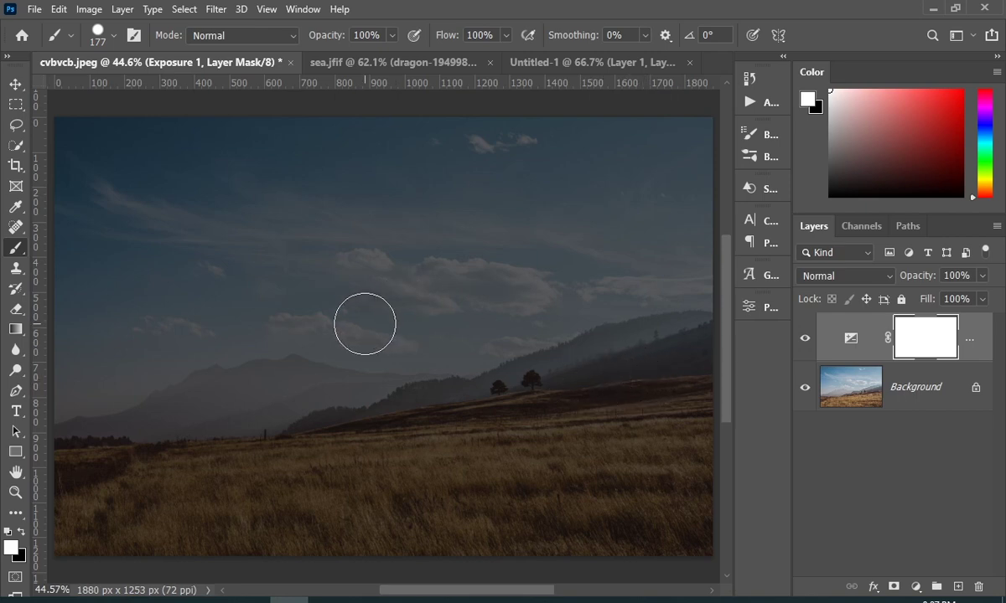
Try a hard-edged centre circle on the Exposure mask with a 608 px black brush, then undo it.
drag(364, 323, 452, 328)
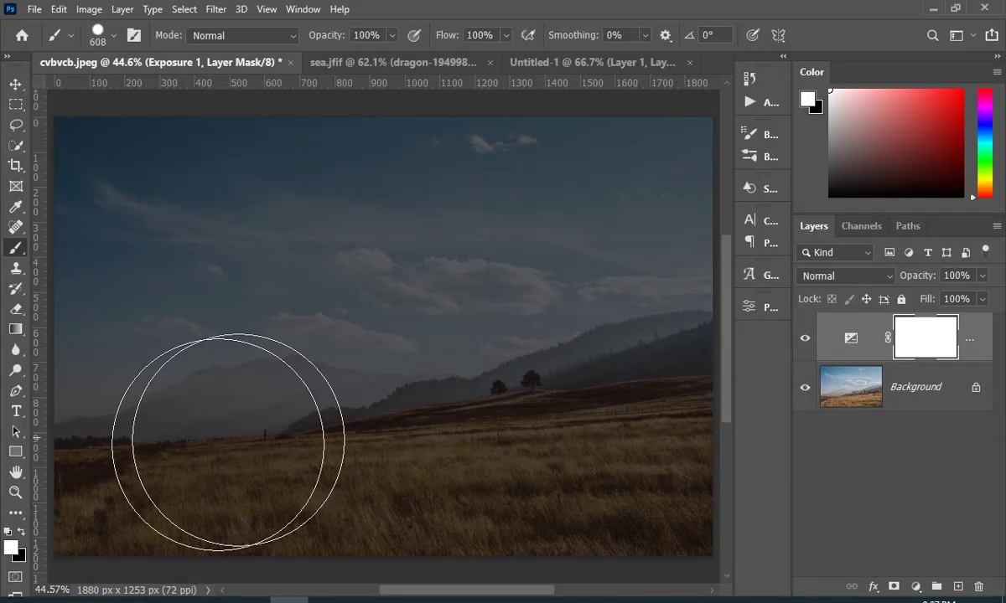
click(22, 533)
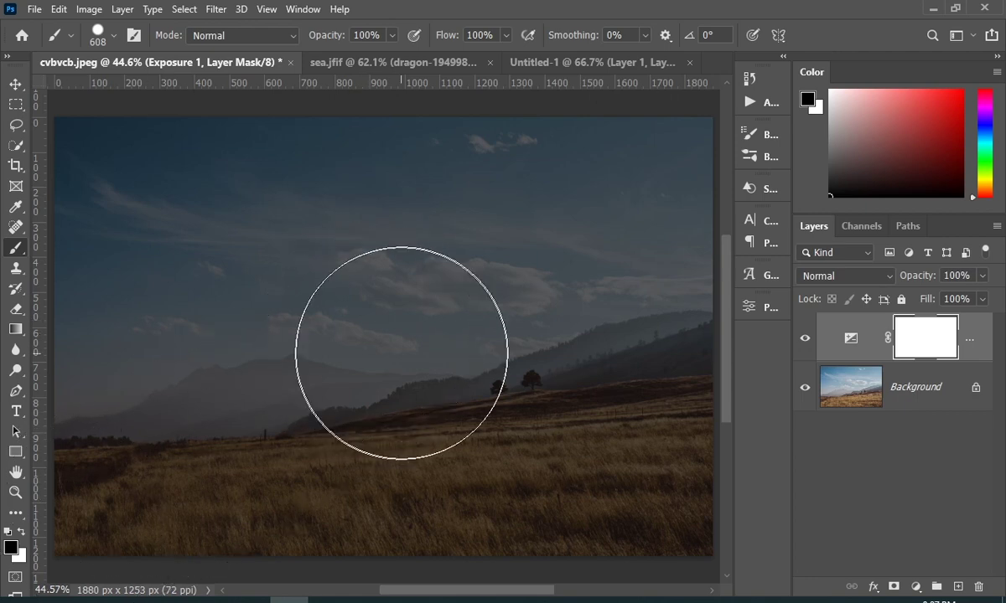
mouse_move(403, 342)
mouse_down()
mouse_move(398, 373)
mouse_move(403, 352)
mouse_up()
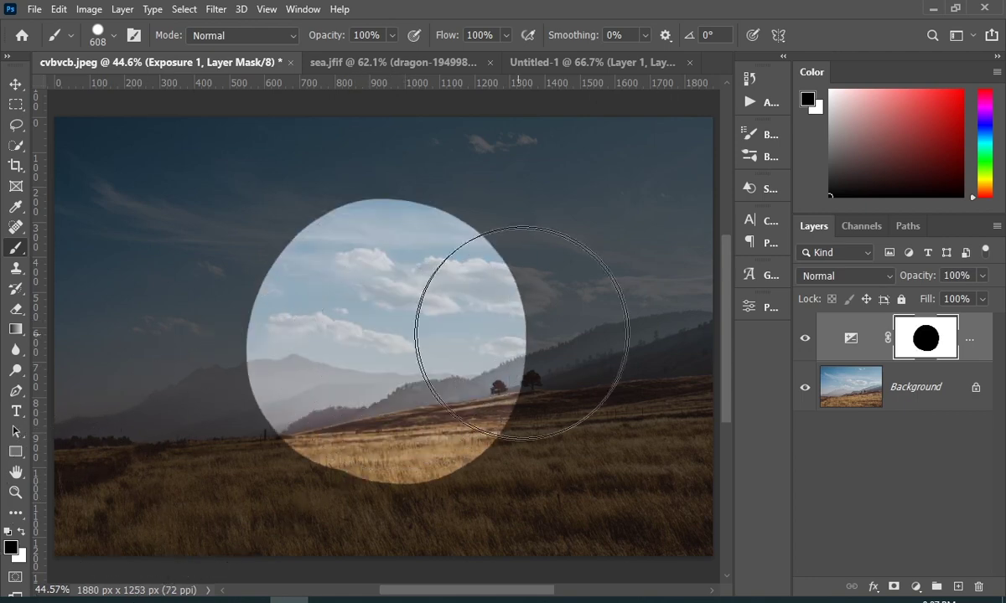
key(ctrl+z)
Paint a soft bright centre on the Exposure mask with an enlarged soft round brush.
right_click(395, 252)
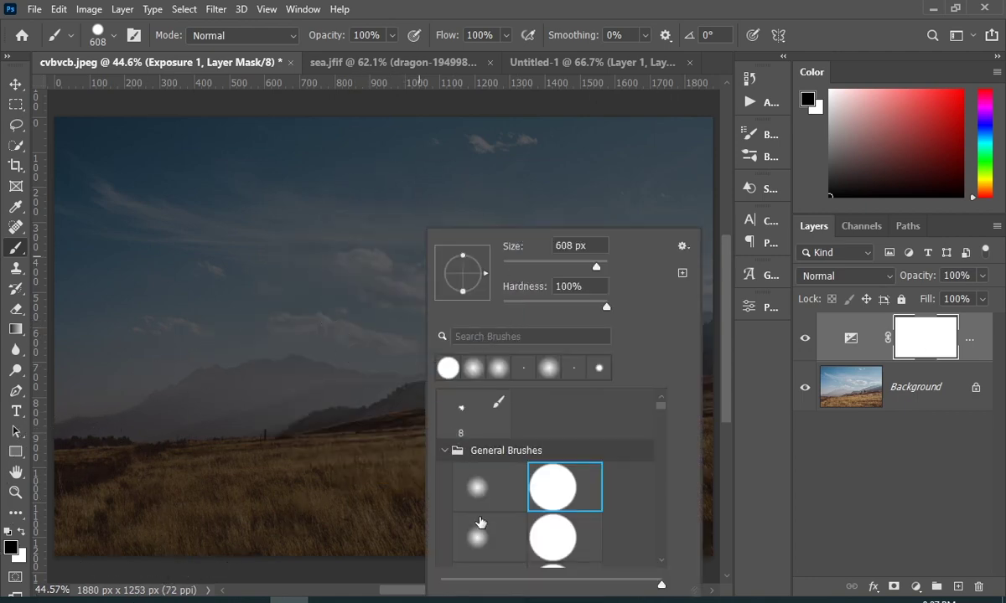
click(489, 497)
mouse_move(375, 326)
mouse_down()
mouse_move(404, 306)
mouse_move(336, 336)
mouse_move(401, 358)
mouse_move(390, 337)
mouse_move(439, 334)
mouse_move(373, 337)
mouse_move(395, 389)
mouse_move(437, 308)
mouse_move(416, 263)
mouse_move(300, 359)
mouse_move(331, 439)
mouse_move(428, 445)
mouse_move(482, 394)
mouse_move(445, 277)
mouse_move(372, 230)
mouse_move(289, 279)
mouse_move(306, 367)
mouse_move(301, 449)
mouse_move(535, 293)
mouse_move(603, 285)
mouse_up()
right_click(401, 358)
Toggle the Exposure layer's visibility to compare the vignette before and after.
click(804, 339)
click(804, 339)
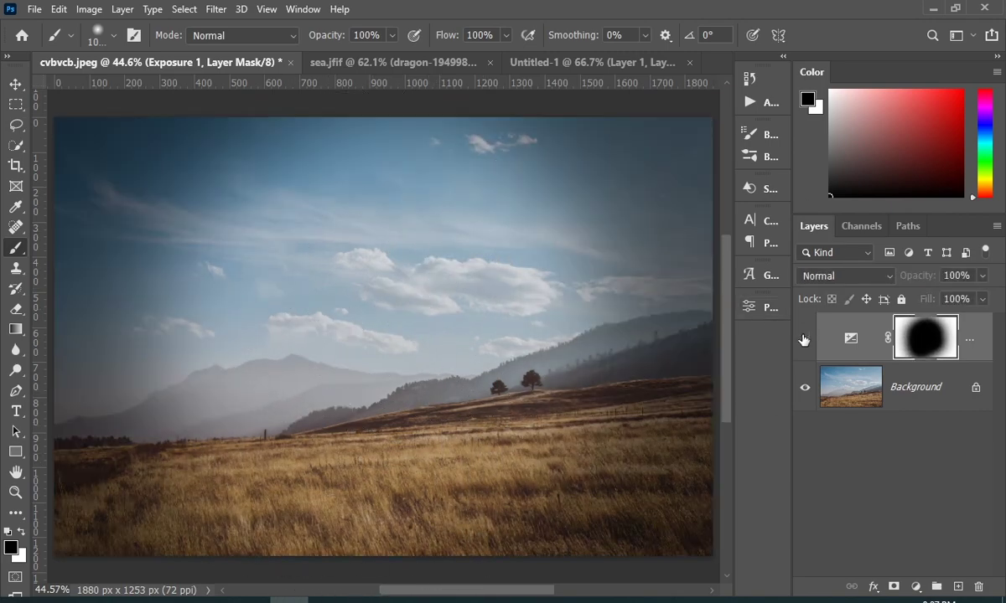
click(804, 338)
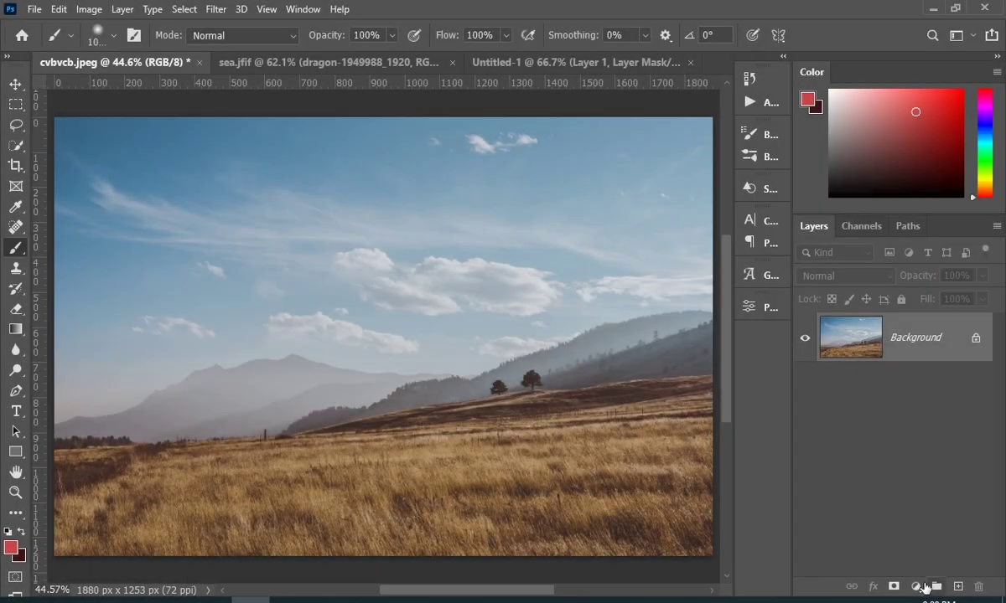
Add a Hue/Saturation adjustment layer with Hue about -111, turning the sky green and field purple.
click(917, 588)
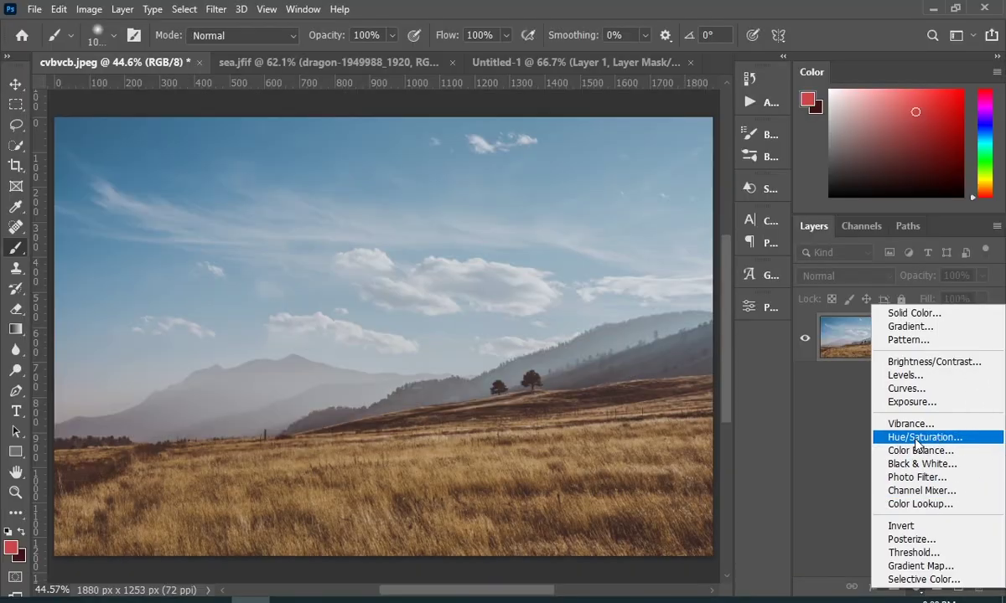
click(924, 442)
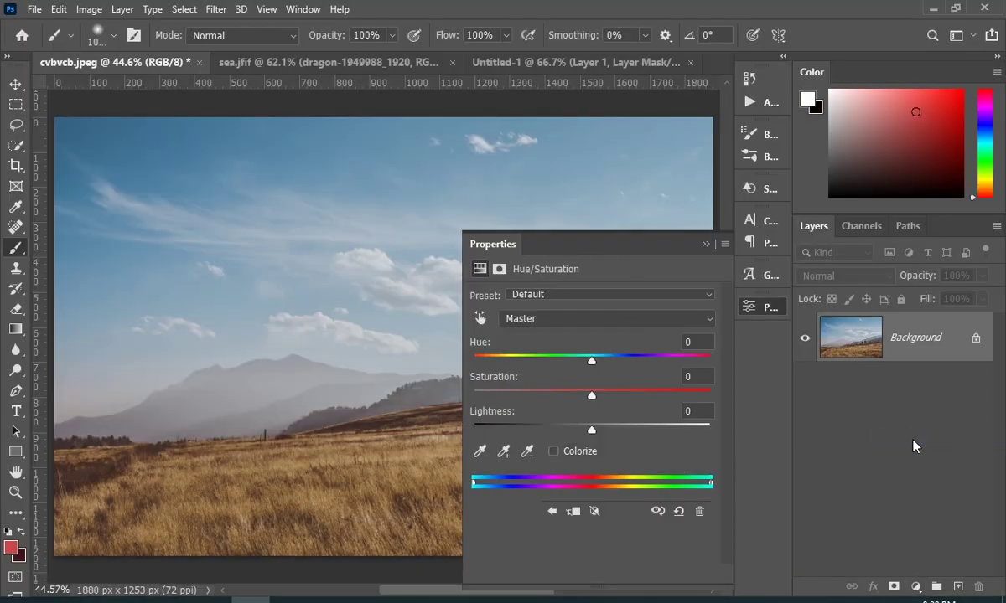
drag(594, 362, 518, 365)
click(706, 244)
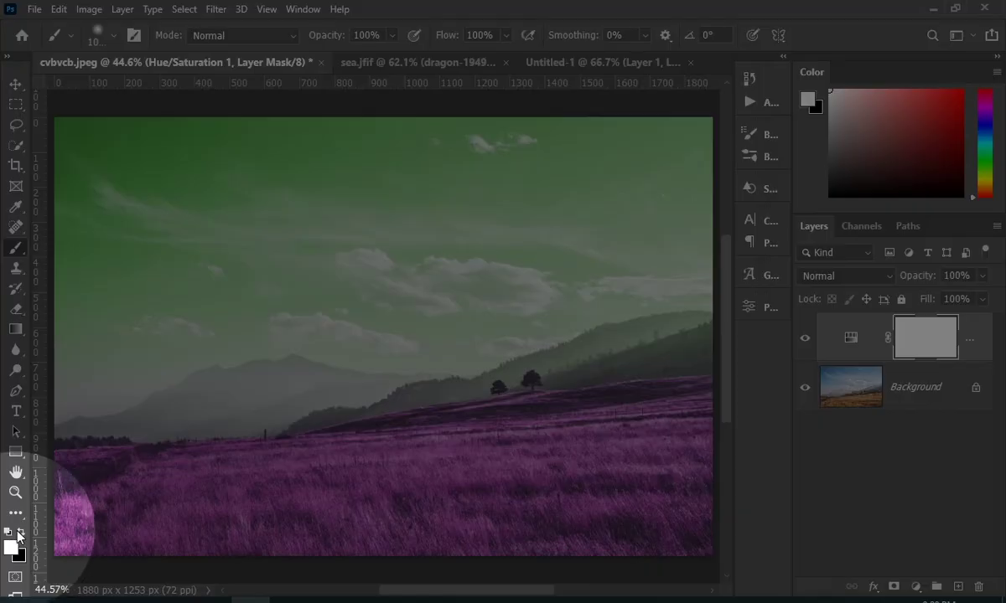
Paint black over the sky on the Hue/Saturation mask and toggle the layer to compare.
click(21, 532)
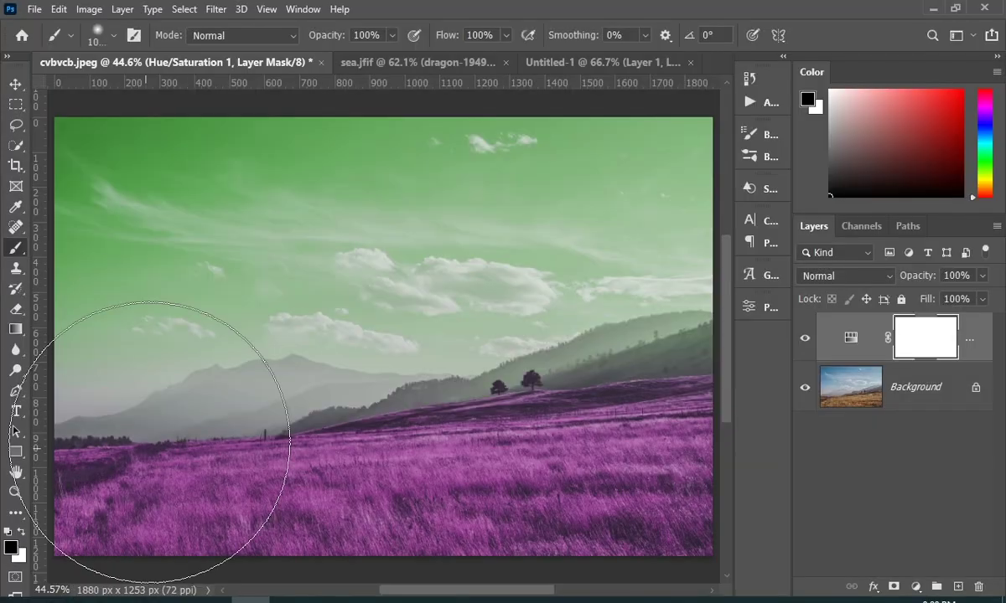
mouse_move(167, 276)
mouse_down()
mouse_move(129, 197)
mouse_move(416, 124)
mouse_move(622, 139)
mouse_move(655, 247)
mouse_move(427, 230)
mouse_move(146, 303)
mouse_move(20, 280)
mouse_move(587, 260)
mouse_up()
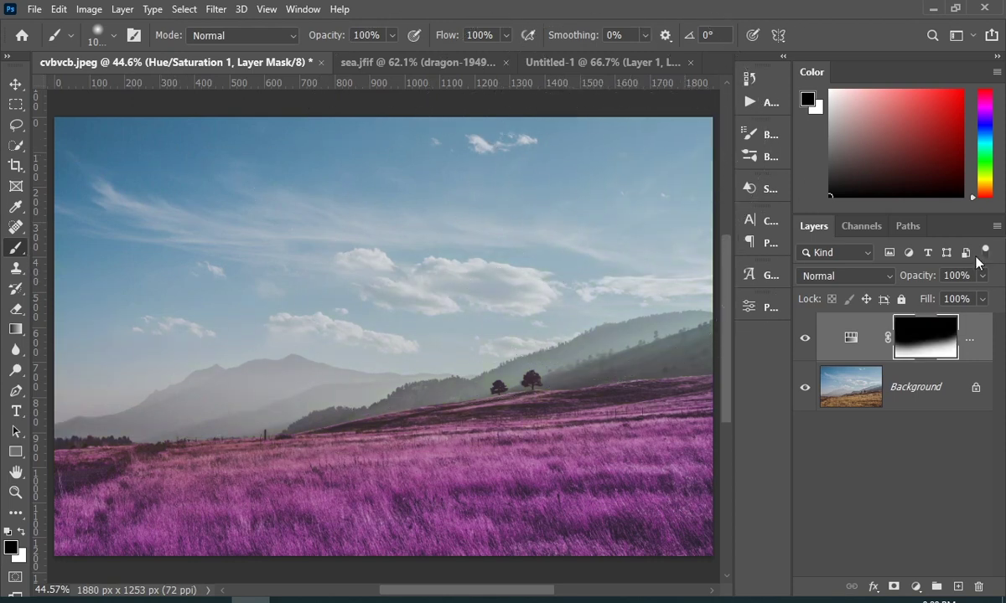
click(803, 339)
click(802, 338)
click(803, 339)
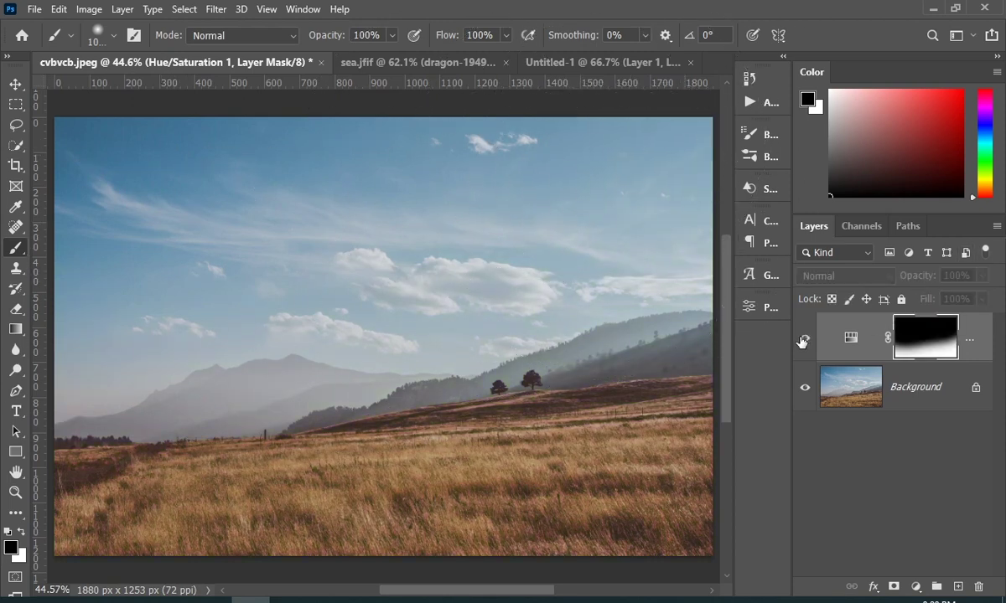
click(803, 339)
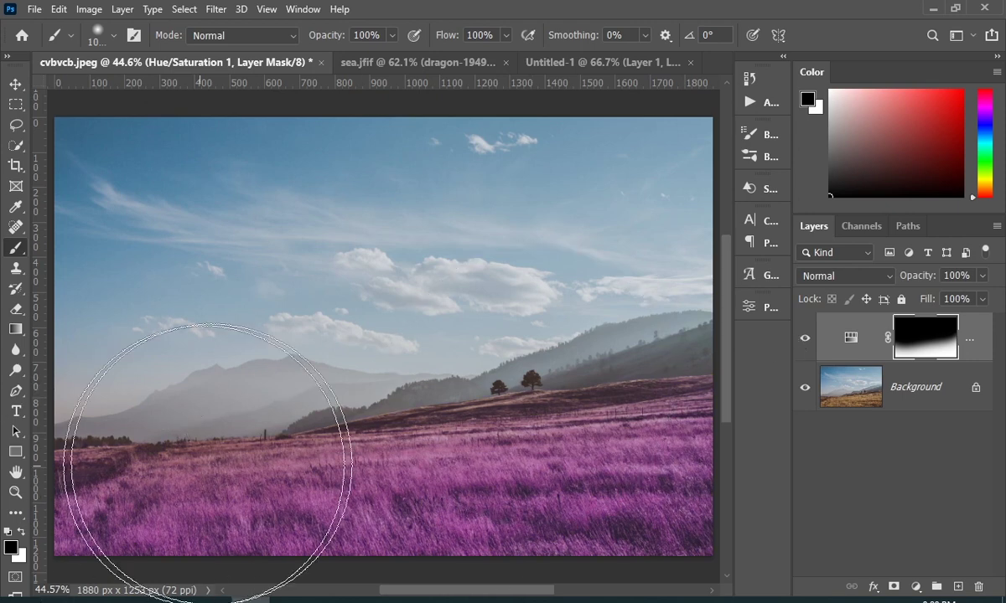
Resize the brush and paint white on the mask to restore the purple shift across the field.
mouse_move(352, 457)
mouse_down()
mouse_move(211, 472)
mouse_move(118, 505)
mouse_up()
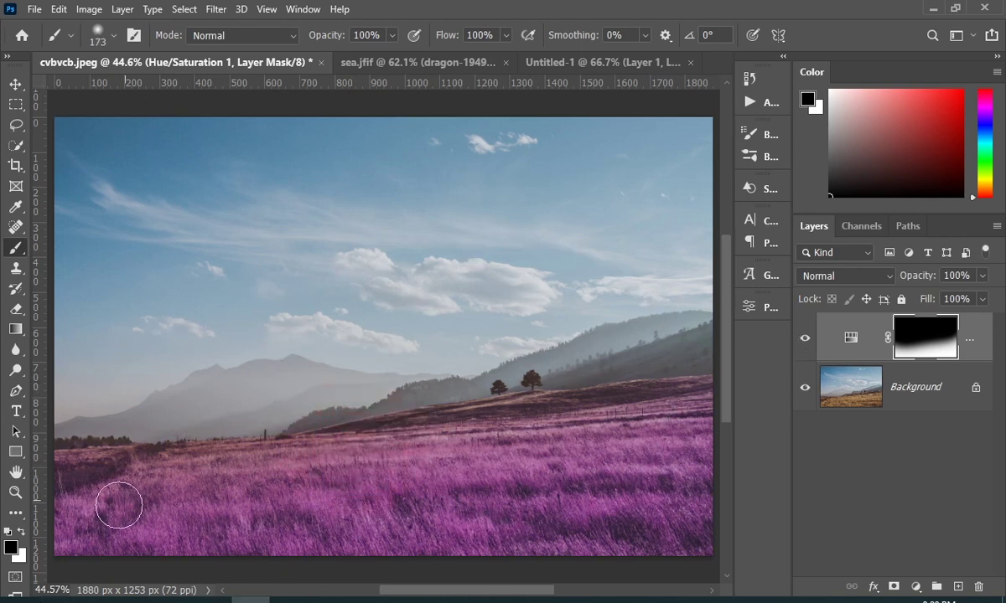
click(23, 534)
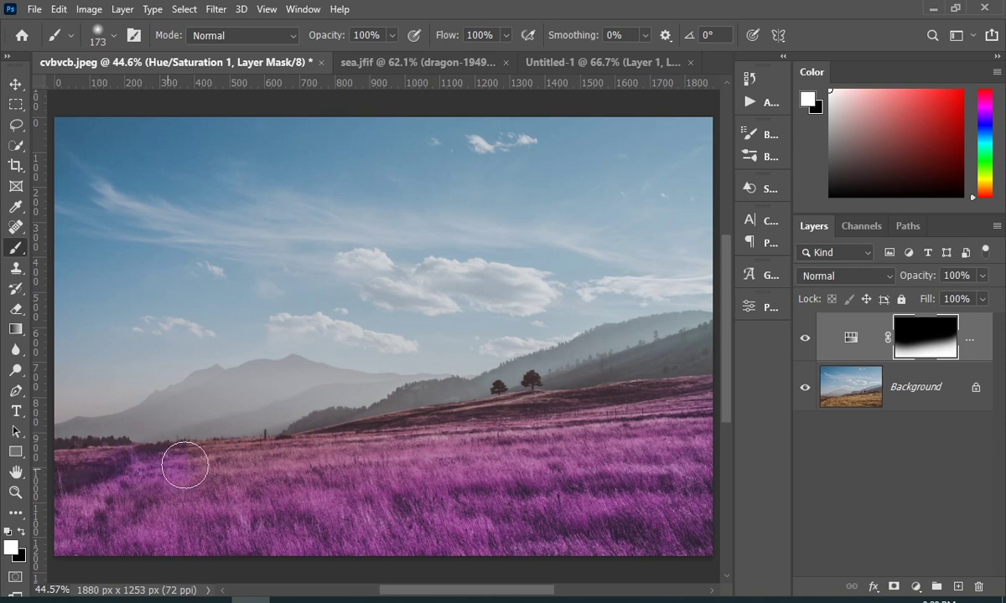
mouse_move(185, 465)
mouse_down()
mouse_move(329, 457)
mouse_move(340, 451)
mouse_move(320, 453)
mouse_move(352, 445)
mouse_up()
click(804, 338)
click(804, 339)
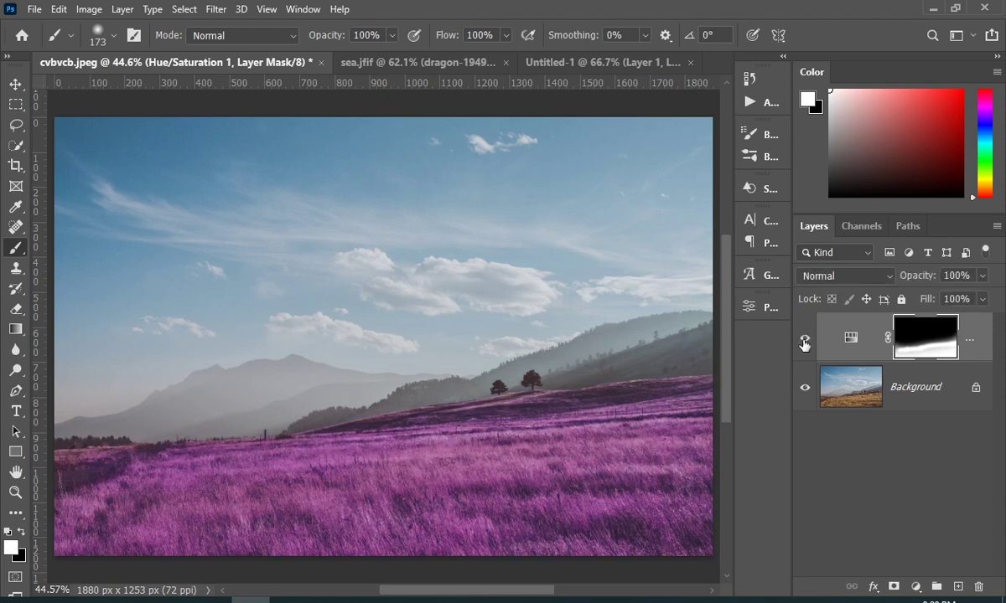
click(805, 339)
click(804, 338)
drag(655, 445, 711, 445)
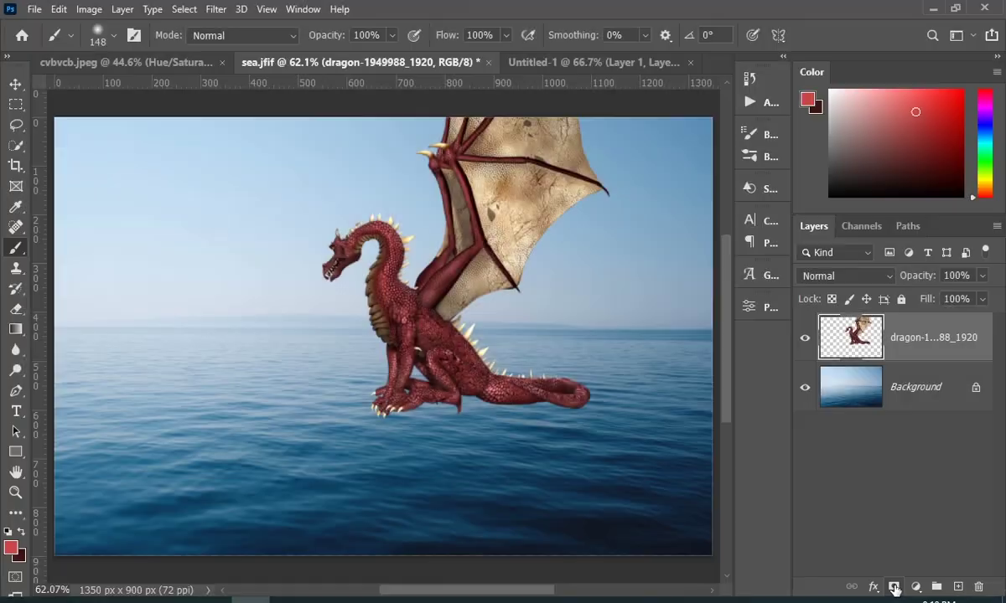
Add a layer mask to the dragon layer and zoom in on its legs and tail.
click(895, 587)
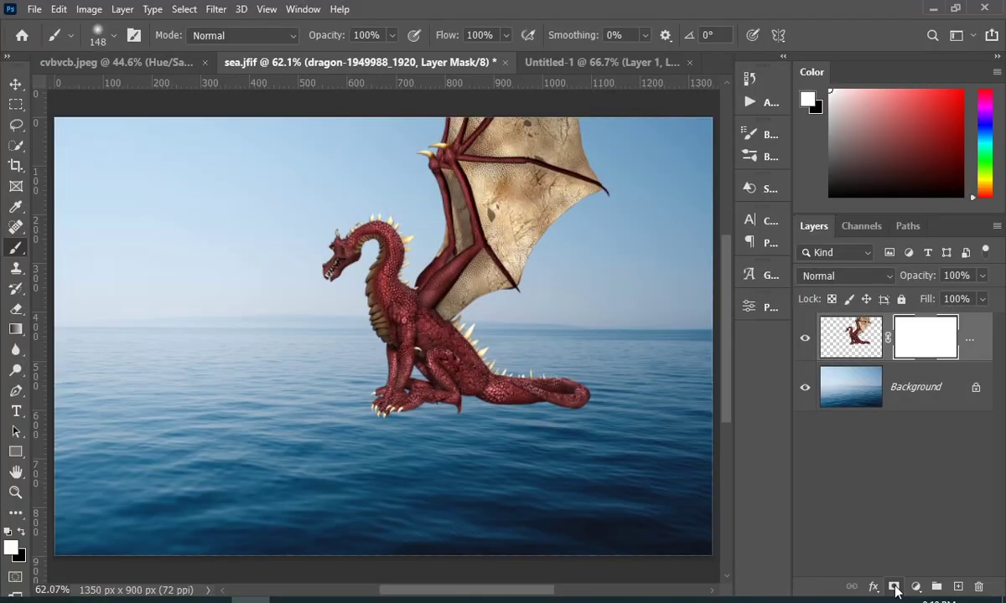
click(16, 492)
drag(512, 399, 551, 382)
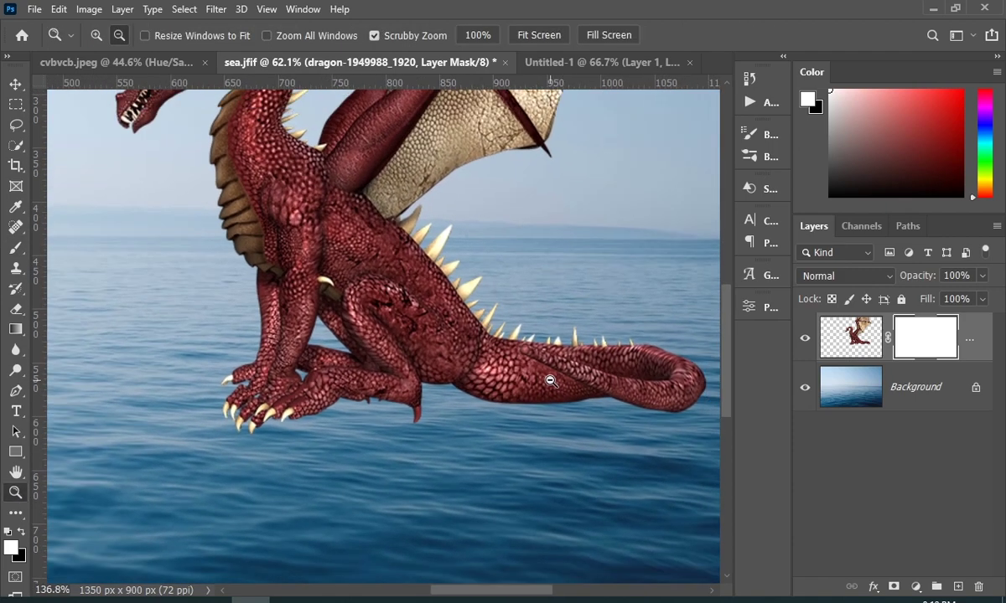
drag(478, 593, 487, 595)
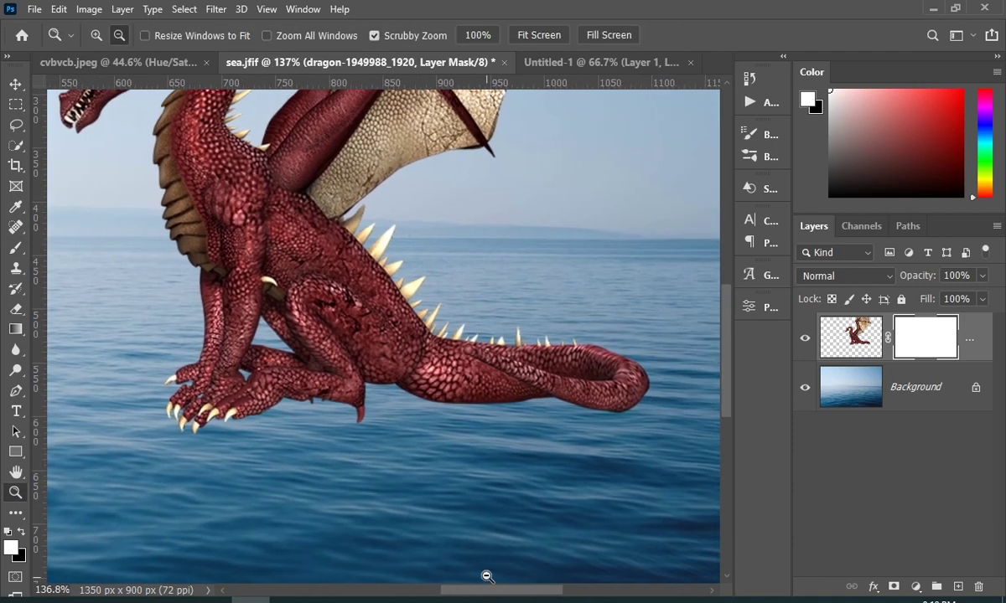
Paint black with a 59 px brush on the mask to hide the dragon's claws and lower legs.
key(b)
drag(577, 405, 531, 415)
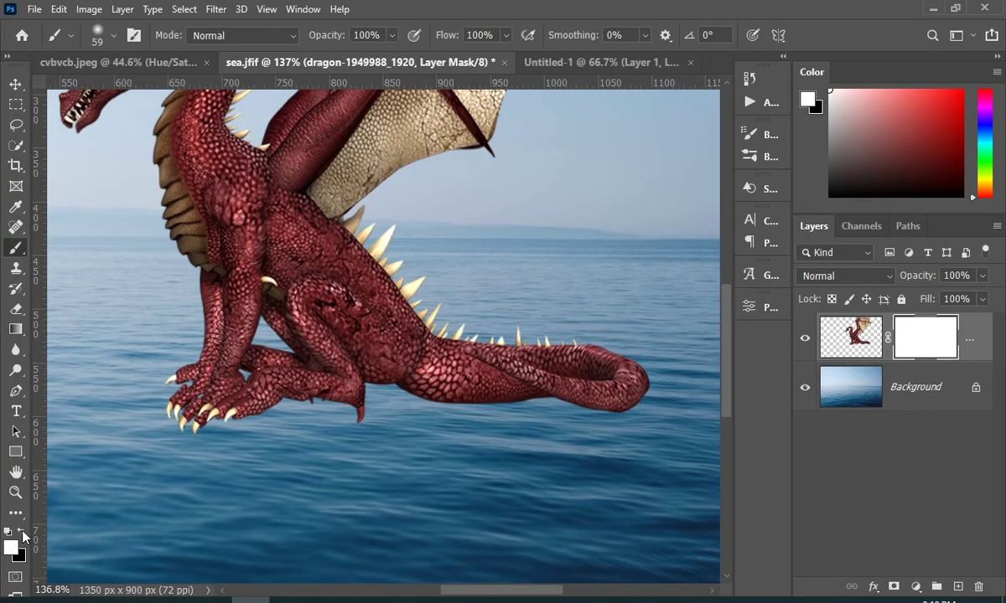
click(22, 531)
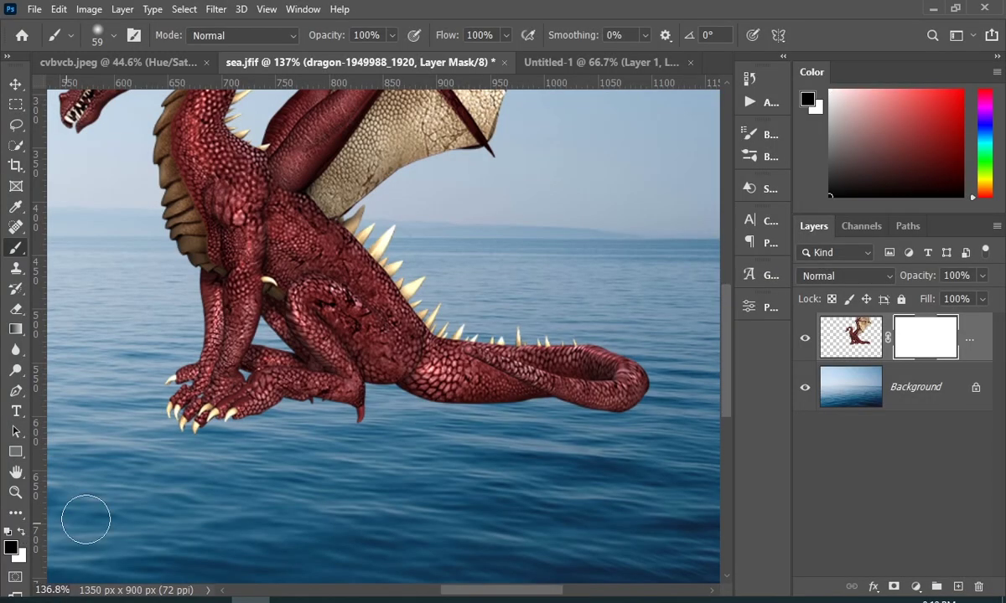
mouse_move(260, 428)
mouse_down()
mouse_move(143, 418)
mouse_move(171, 381)
mouse_move(384, 415)
mouse_move(278, 414)
mouse_move(252, 409)
mouse_move(472, 420)
mouse_move(674, 416)
mouse_move(649, 413)
mouse_move(673, 410)
mouse_move(673, 382)
mouse_move(639, 365)
mouse_move(633, 348)
mouse_move(603, 342)
mouse_move(581, 312)
mouse_move(614, 333)
mouse_move(573, 388)
mouse_move(528, 370)
mouse_move(543, 331)
mouse_move(513, 344)
mouse_move(559, 369)
mouse_move(498, 408)
mouse_move(503, 338)
mouse_move(484, 337)
mouse_move(433, 399)
mouse_move(408, 412)
mouse_move(403, 400)
mouse_move(267, 419)
mouse_move(566, 381)
mouse_move(301, 411)
mouse_move(433, 374)
mouse_move(60, 363)
mouse_up()
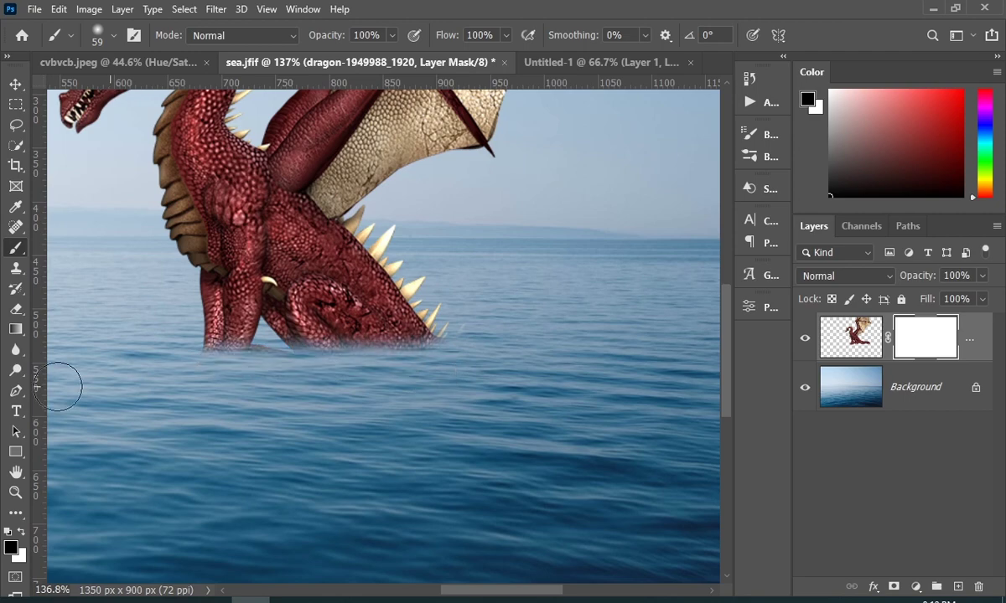
Fit the image on screen and toggle the dragon layer off and on to compare.
key(ctrl+0)
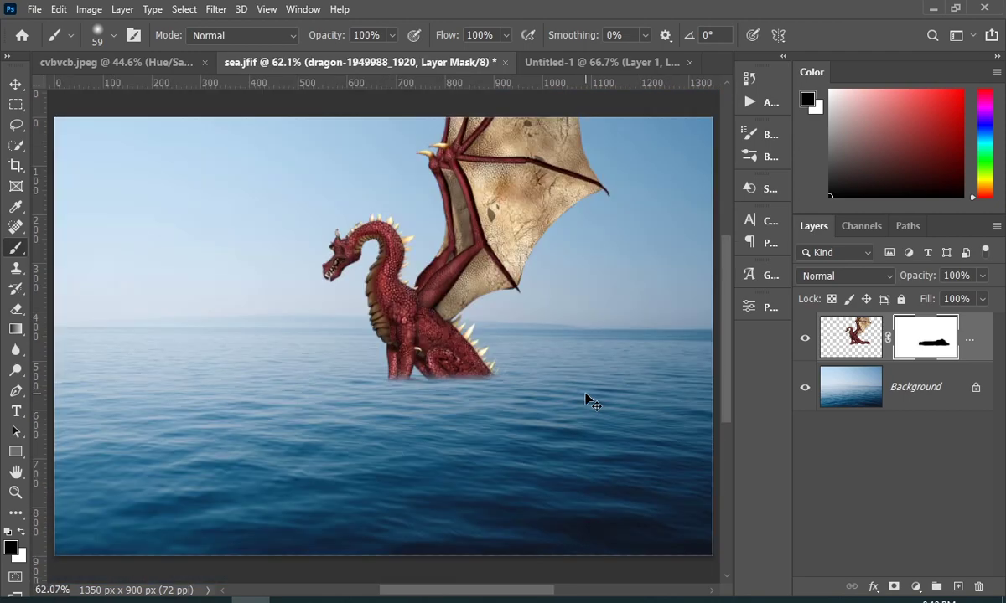
click(806, 339)
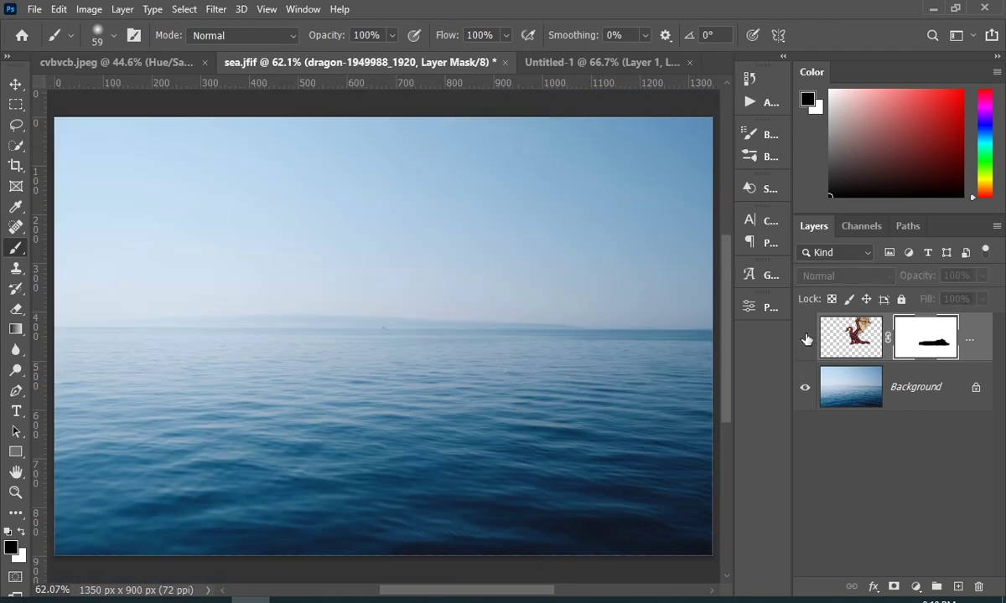
click(806, 340)
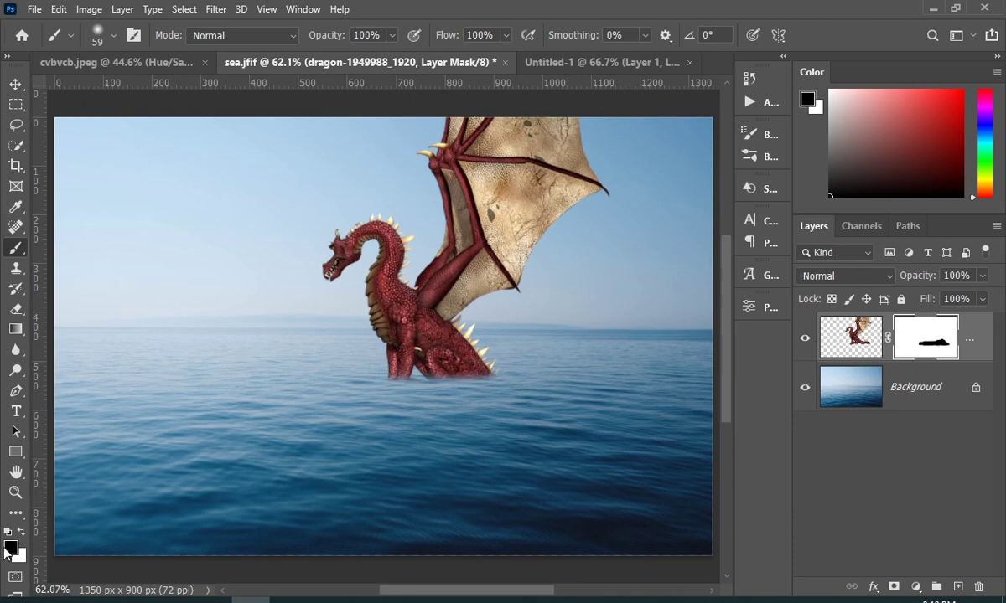
Zoom in and paint white on the dragon's mask to restore its tail, legs and claws.
click(16, 493)
drag(439, 377, 538, 378)
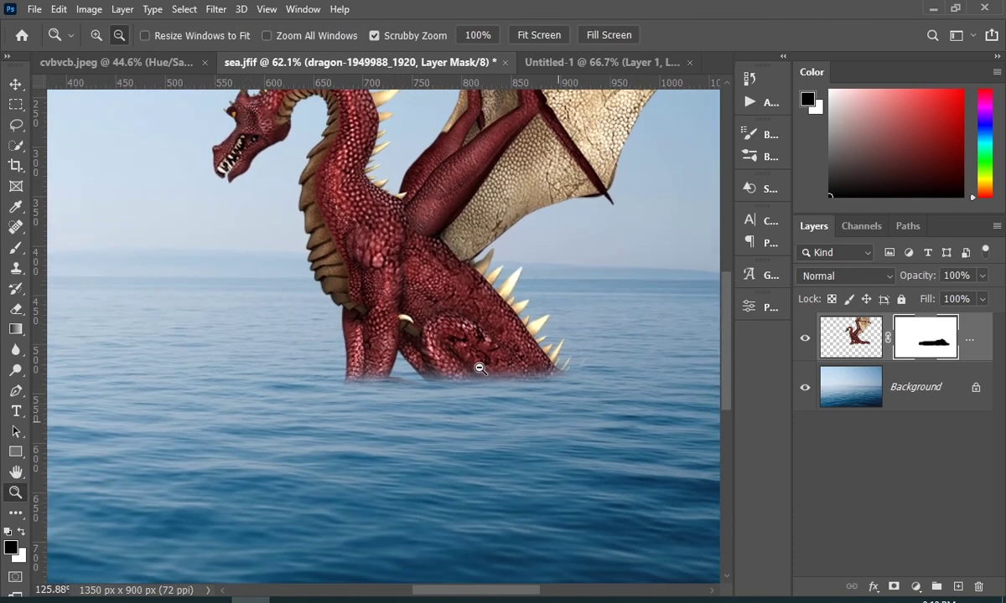
drag(433, 593, 457, 593)
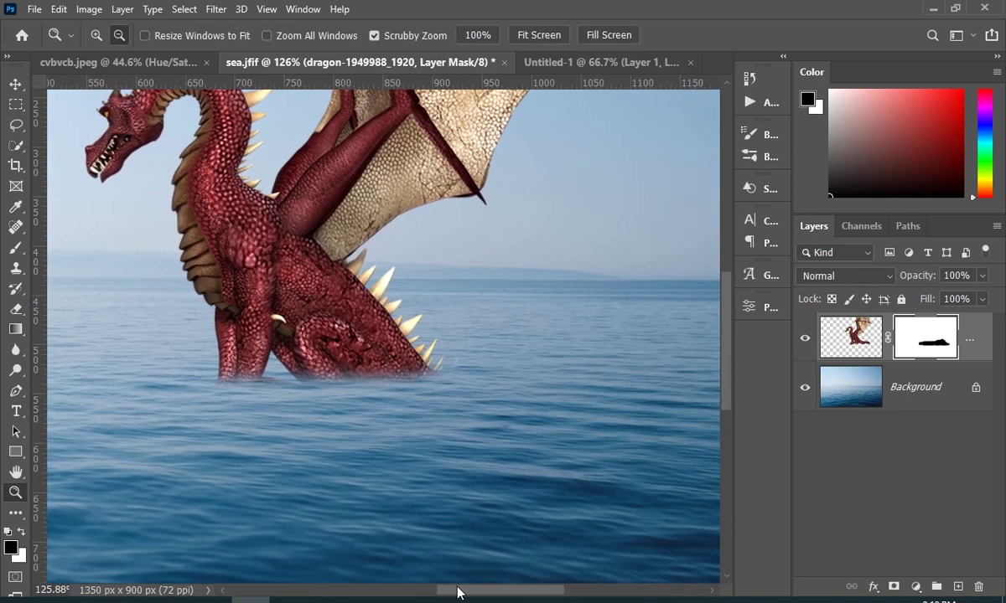
click(20, 249)
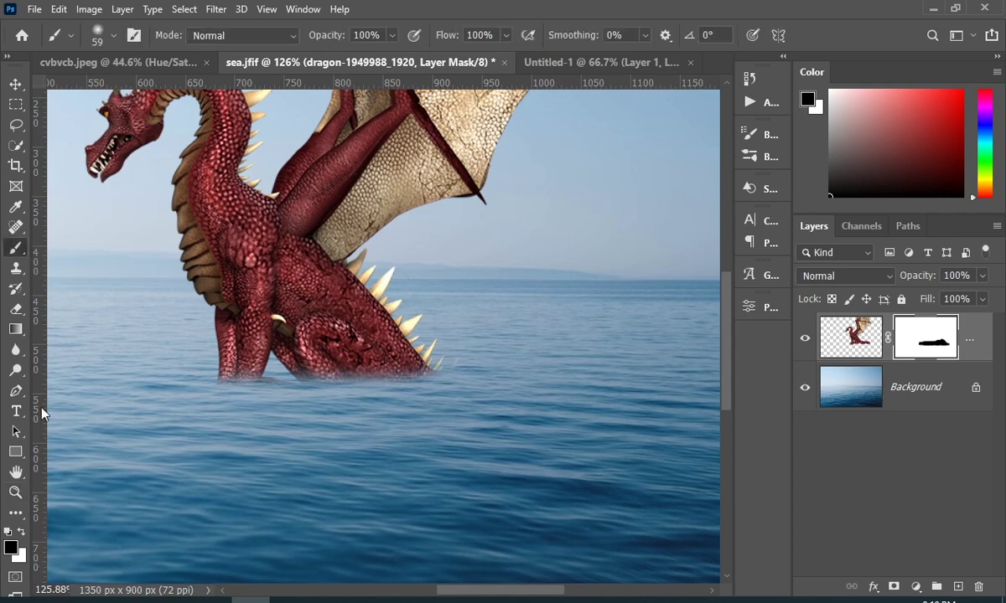
click(24, 534)
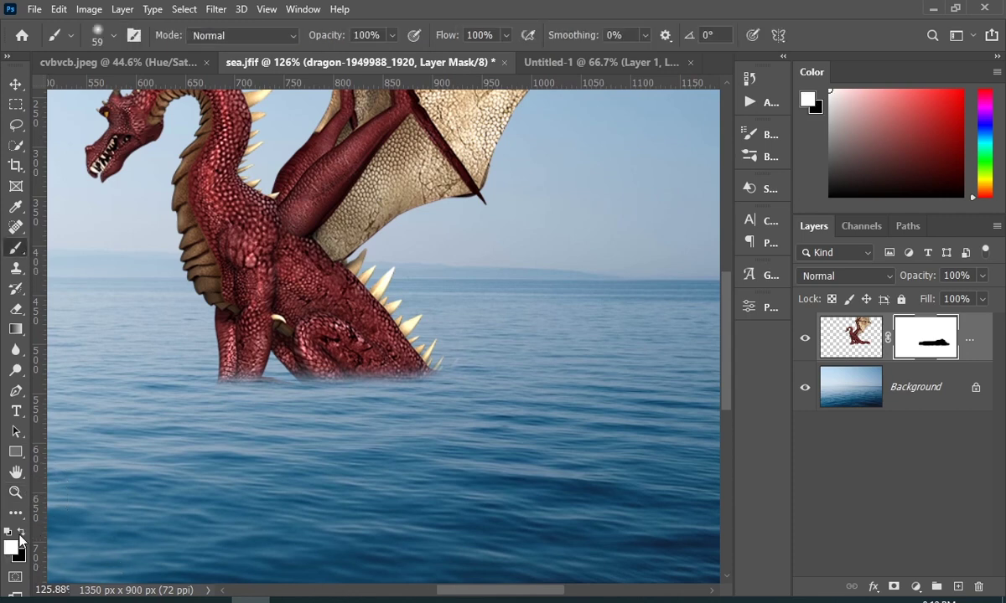
mouse_move(442, 352)
mouse_down()
mouse_move(388, 367)
mouse_move(436, 385)
mouse_move(641, 390)
mouse_move(383, 400)
mouse_move(247, 394)
mouse_move(309, 394)
mouse_move(250, 380)
mouse_move(170, 419)
mouse_move(640, 430)
mouse_up()
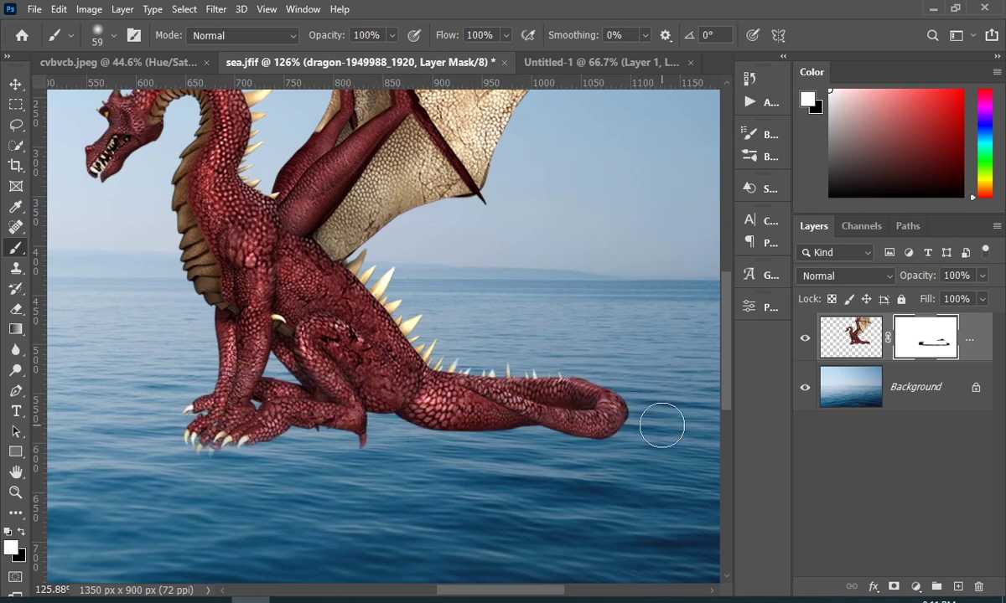
key(ctrl+0)
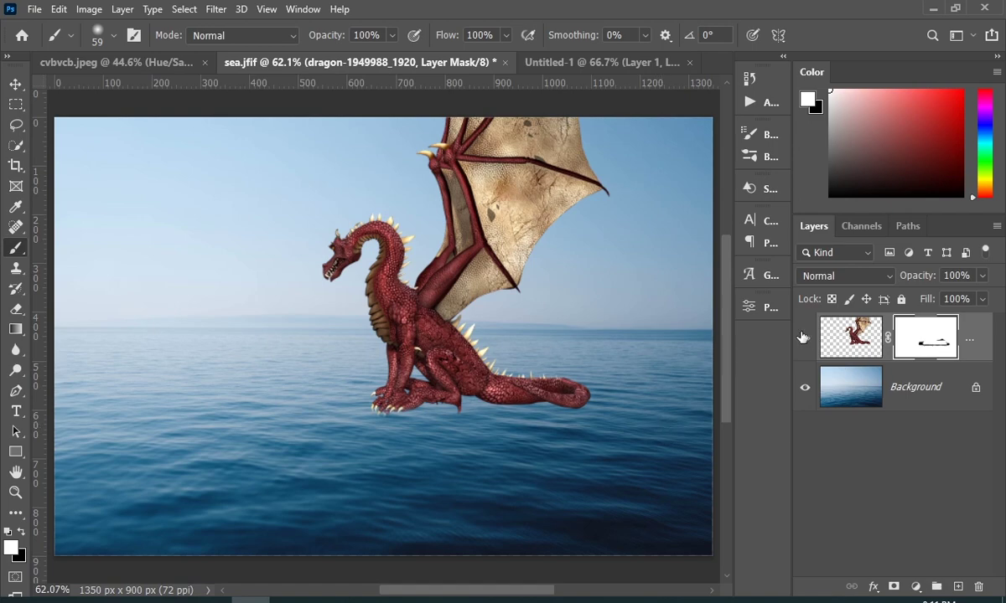